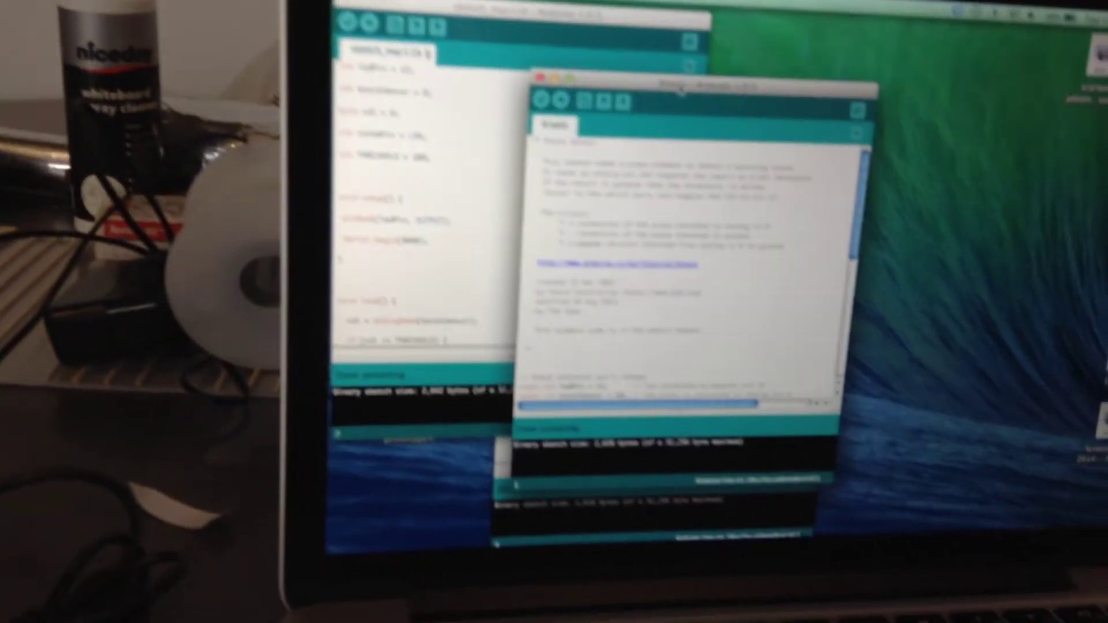
scroll(755, 178, down, 10)
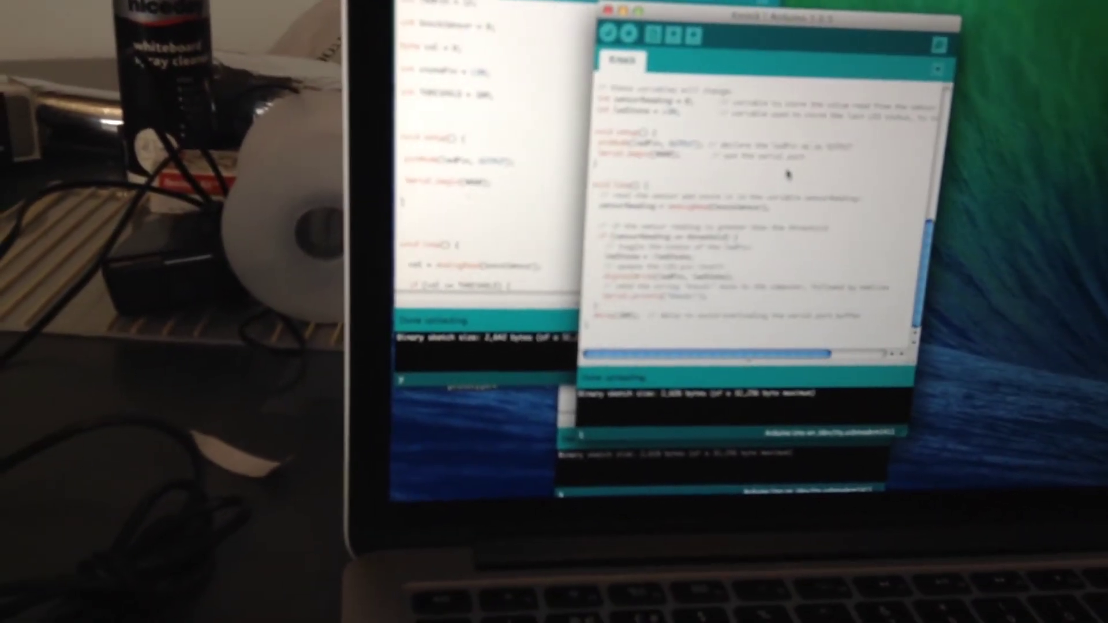